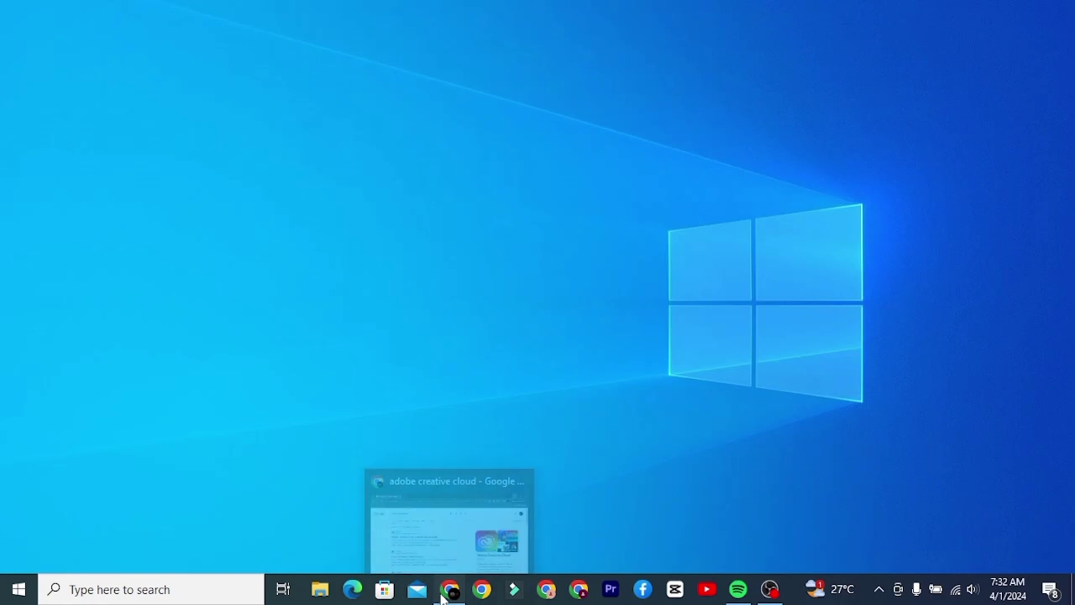
Restore the Chrome window showing the Google results for adobe creative cloud.
left_click(449, 590)
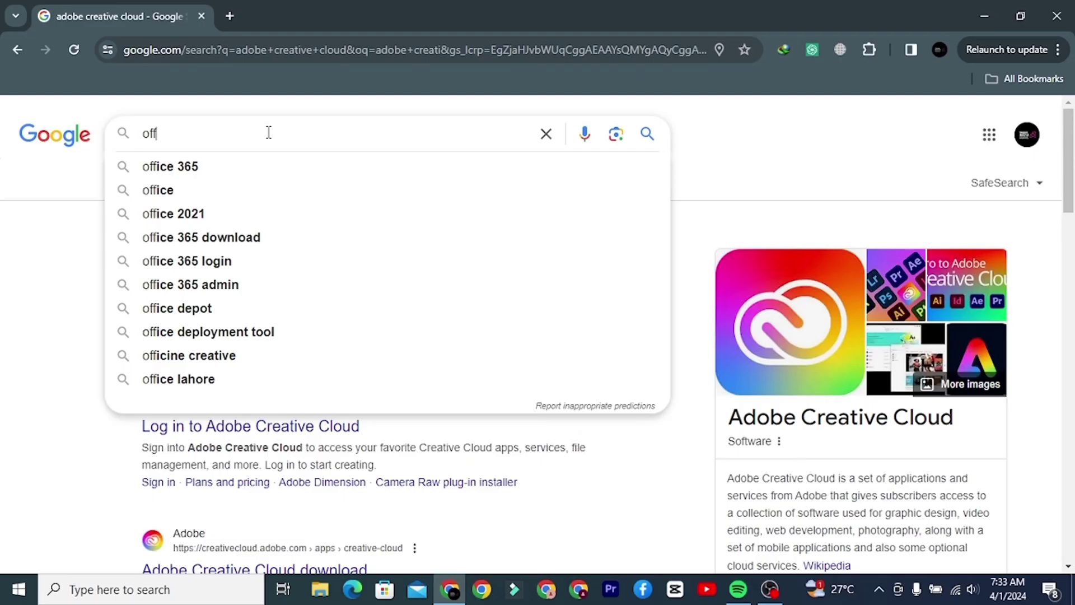
Find the Office Deployment Tool on Google and start its download from Microsoft's Download Center.
left_click(199, 336)
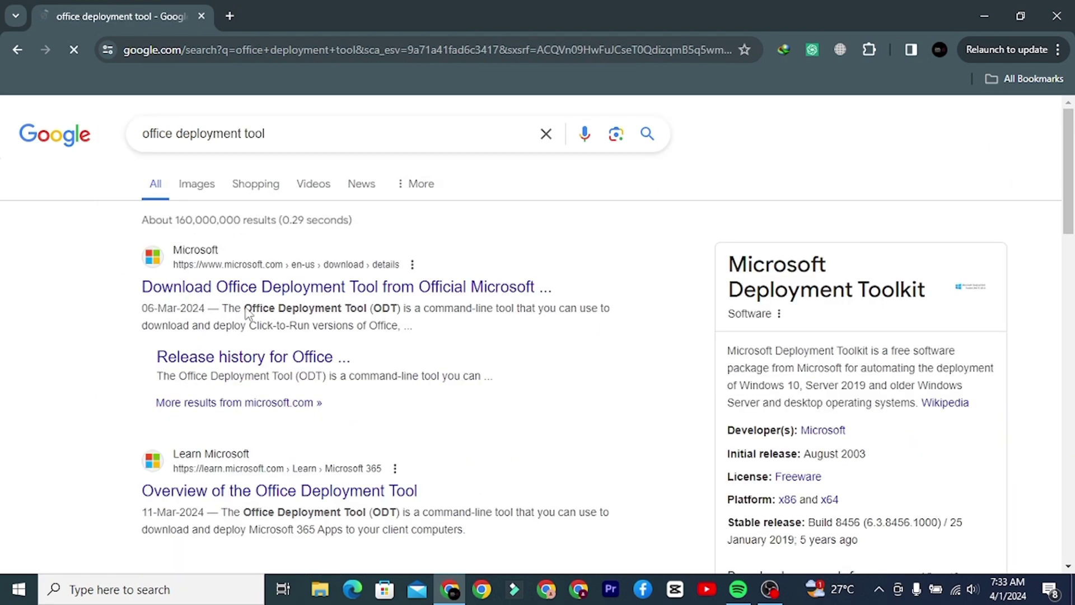
left_click(279, 294)
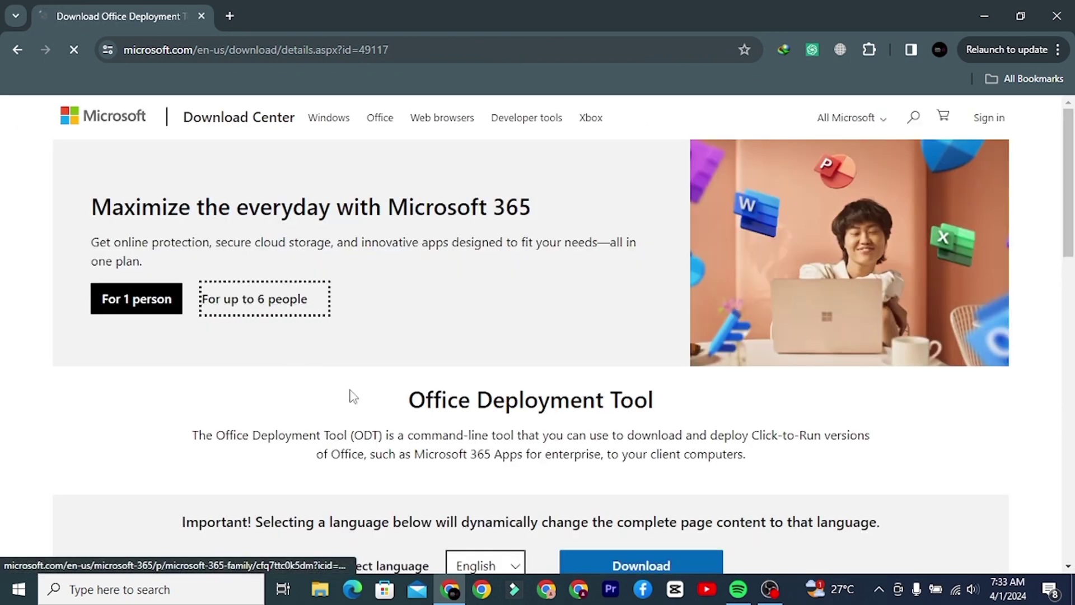
scroll(348, 396, "down", 2)
left_click(676, 401)
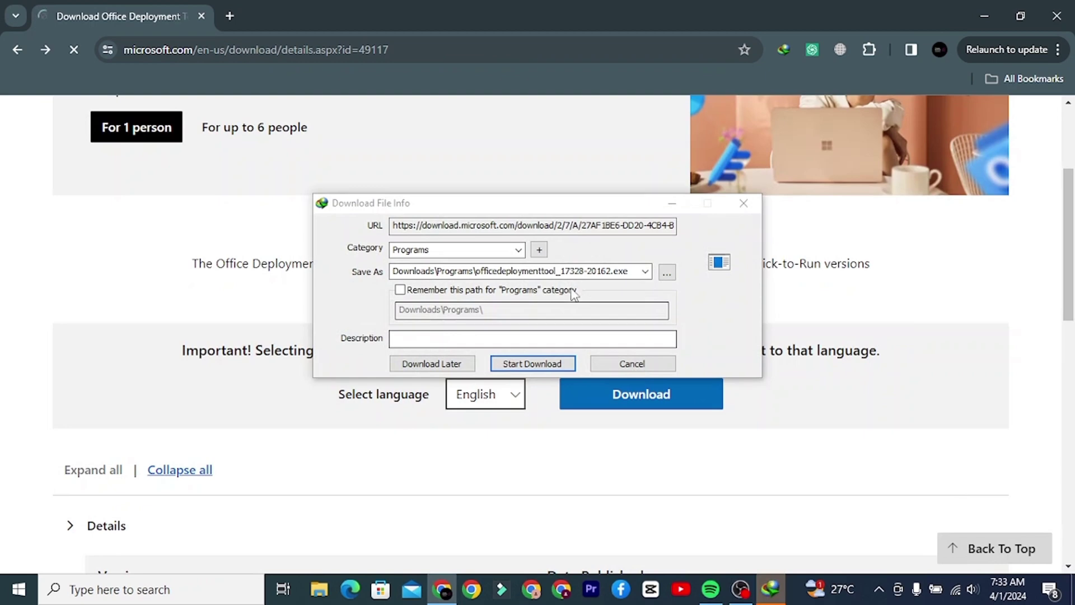
Finish the IDM download, postpone the OBS update, and show the installer in Downloads\Programs.
left_click(532, 366)
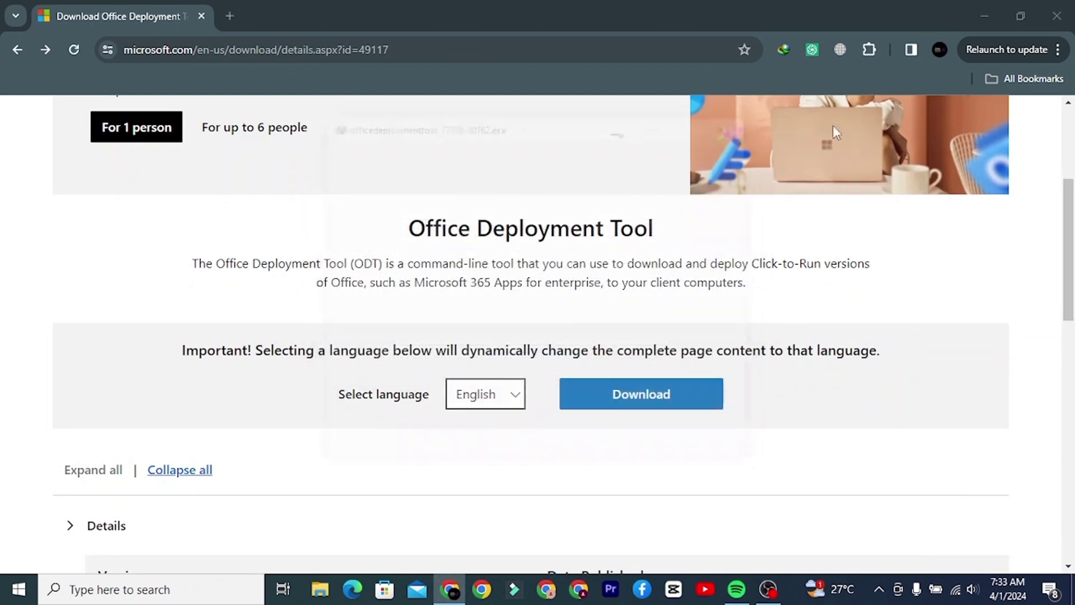
left_click(995, 14)
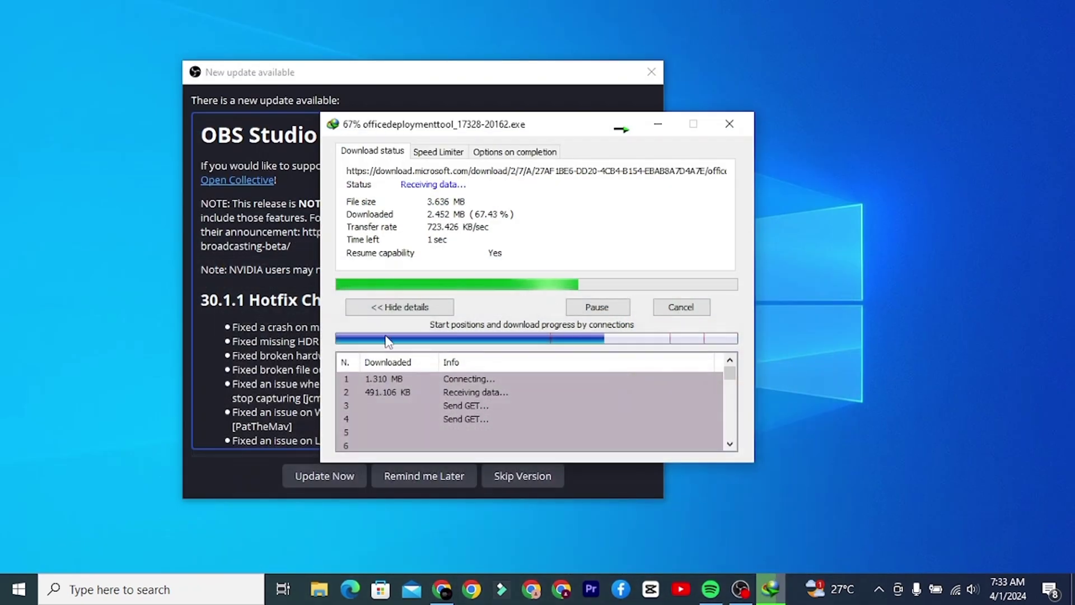
left_click(240, 159)
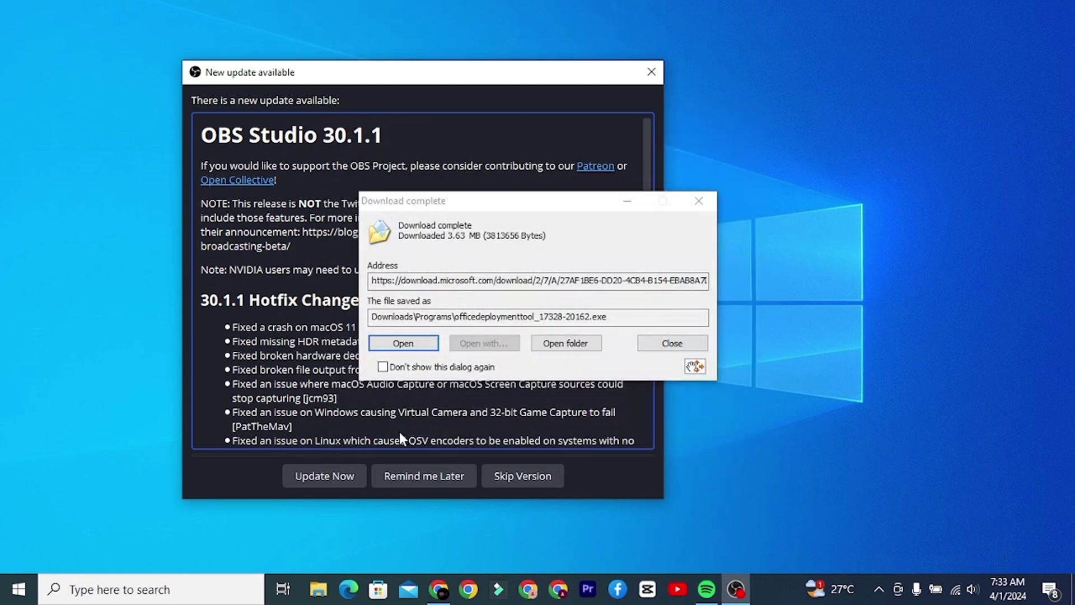
left_click(406, 473)
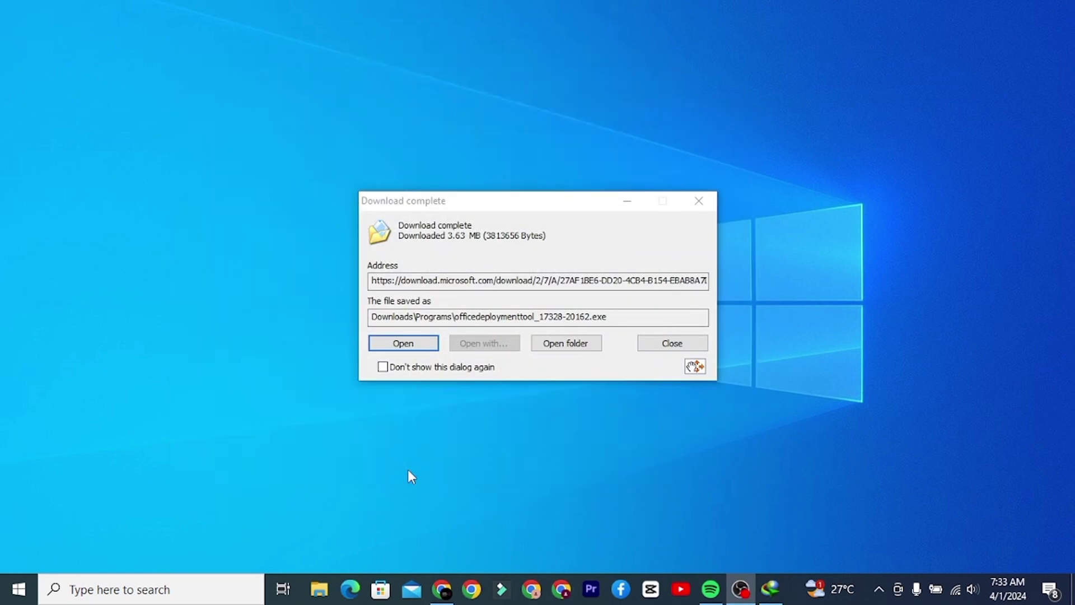
left_click(417, 342)
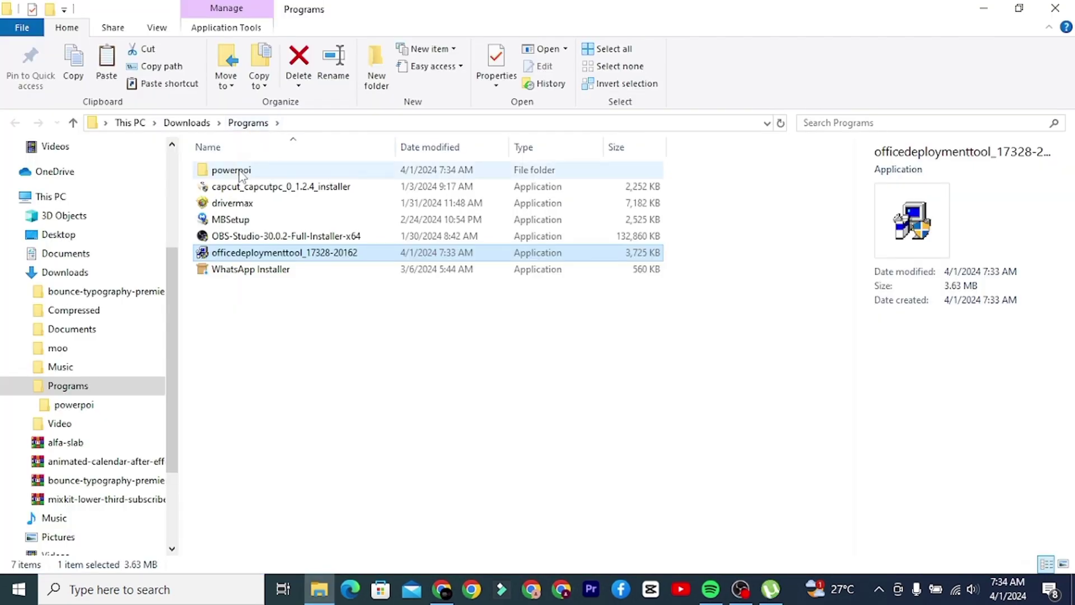
Paste the deployment tool into powerpoi, accept its license and extract its files there.
double_click(240, 171)
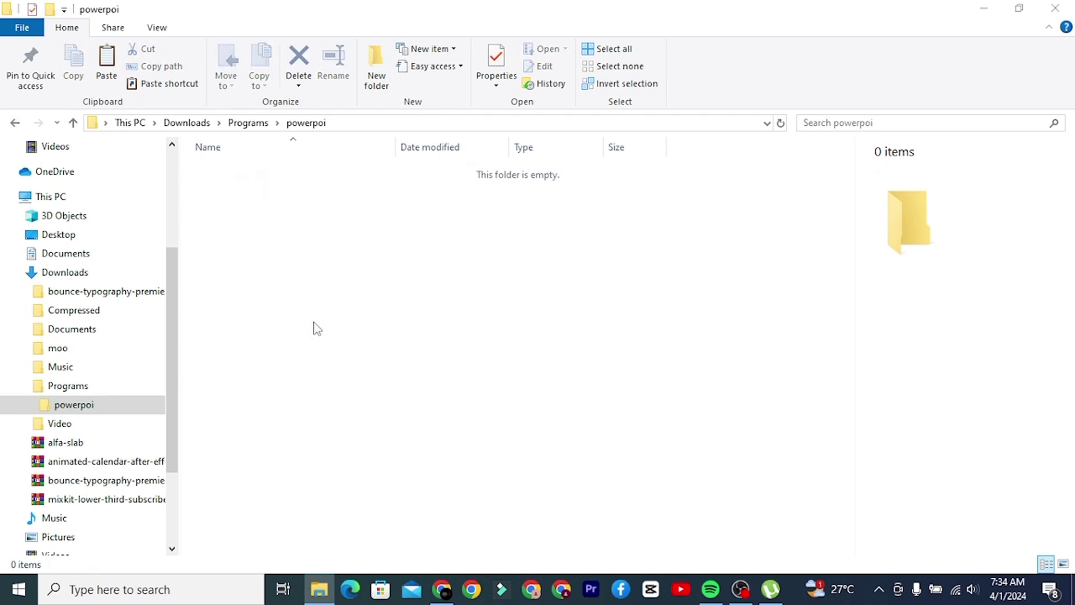
key("ctrl+v")
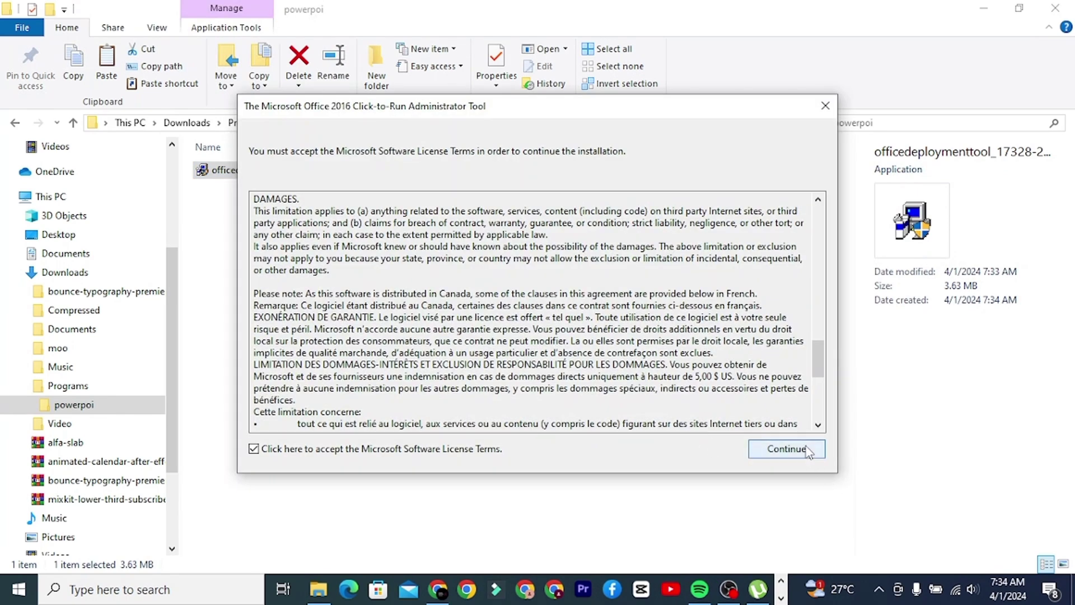
left_click(807, 448)
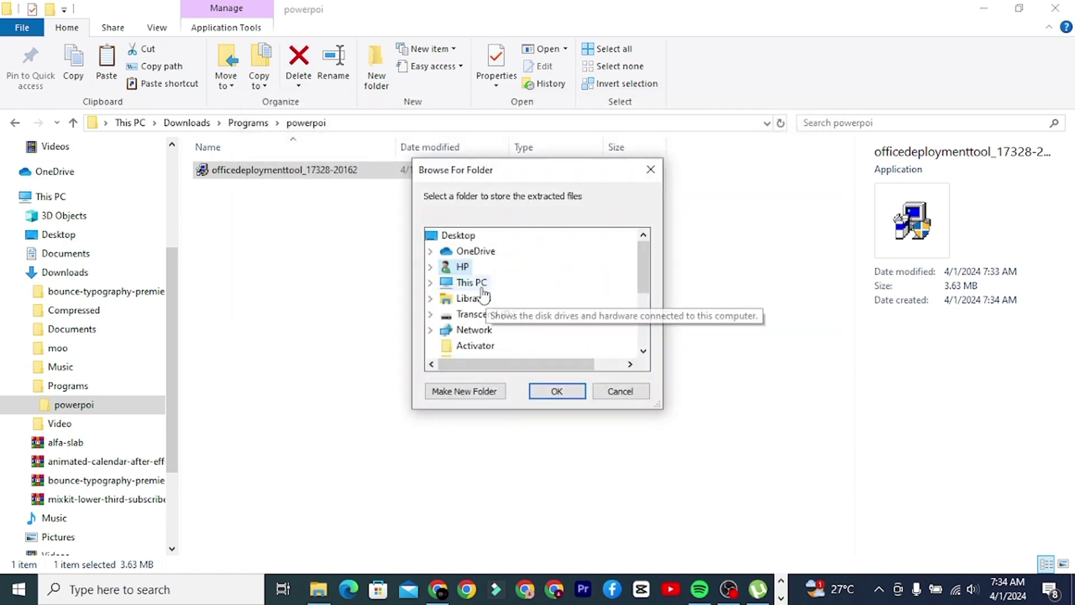
scroll(453, 300, "down", 2)
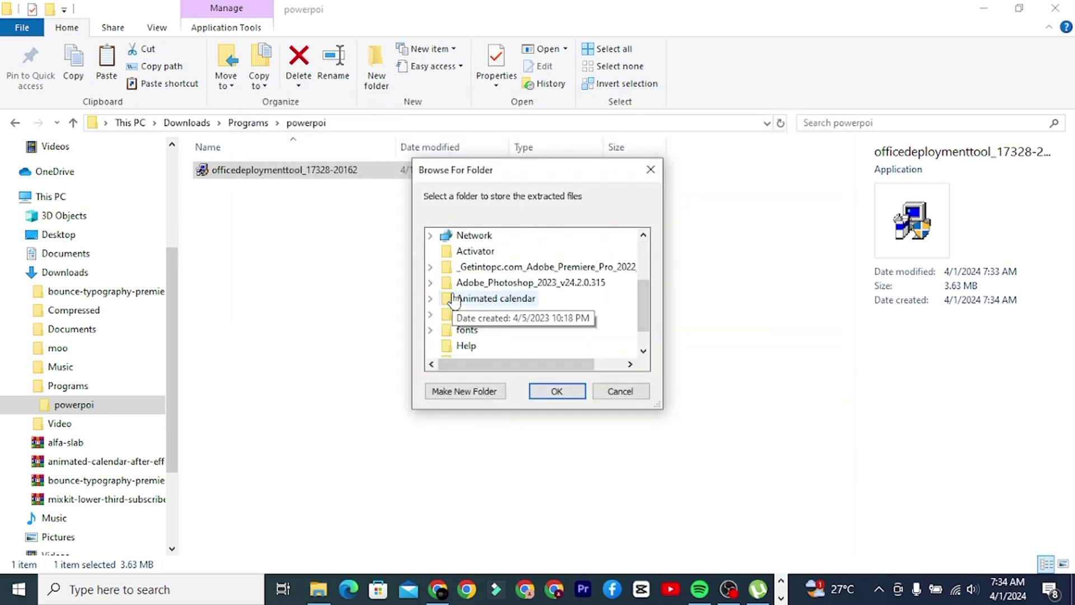
scroll(453, 301, "up", 2)
left_click(439, 266)
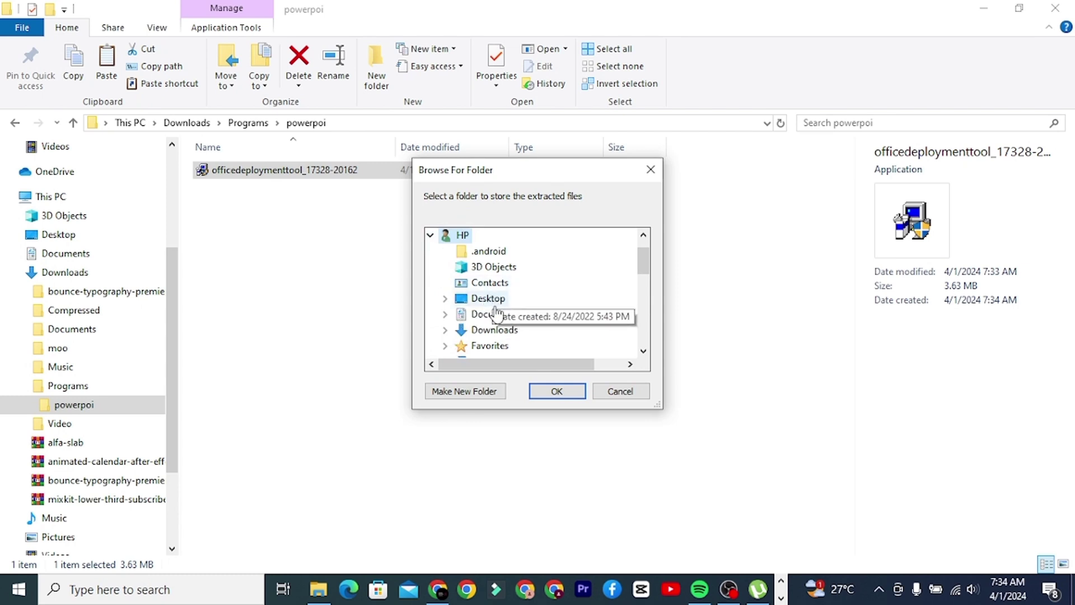
left_click(496, 329)
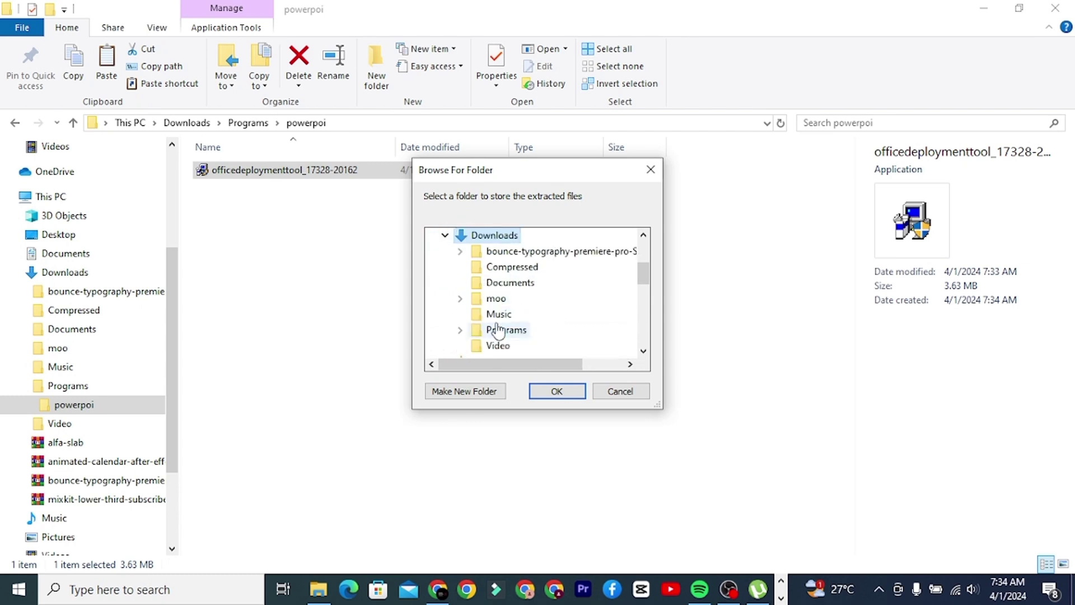
scroll(578, 314, "down", 3)
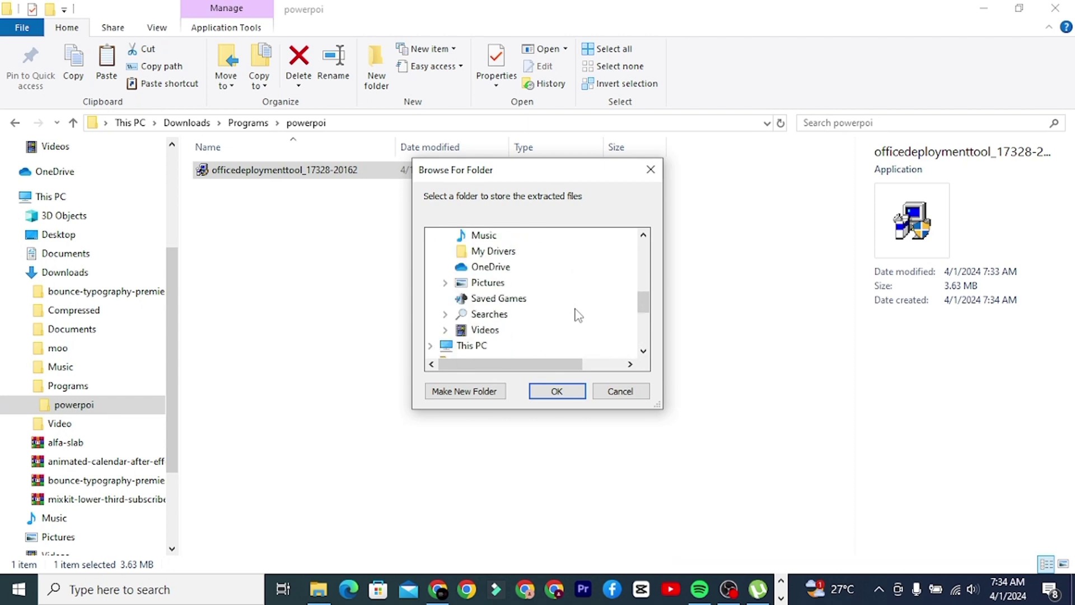
scroll(578, 315, "up", 1)
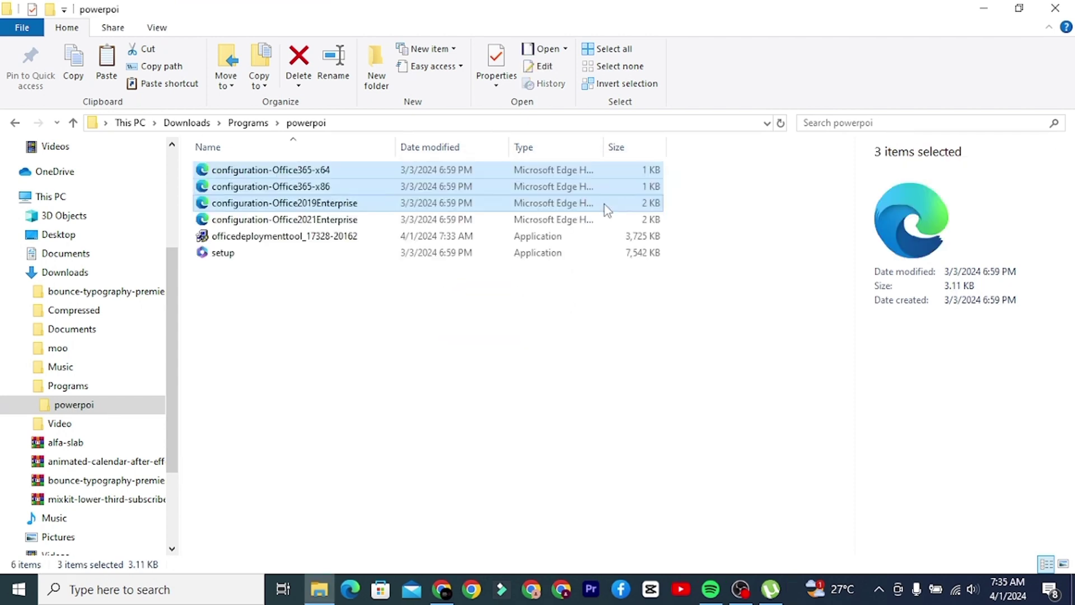
Delete the three unneeded configuration files, keeping only configuration-Office2021Enterprise.
right_click(604, 204)
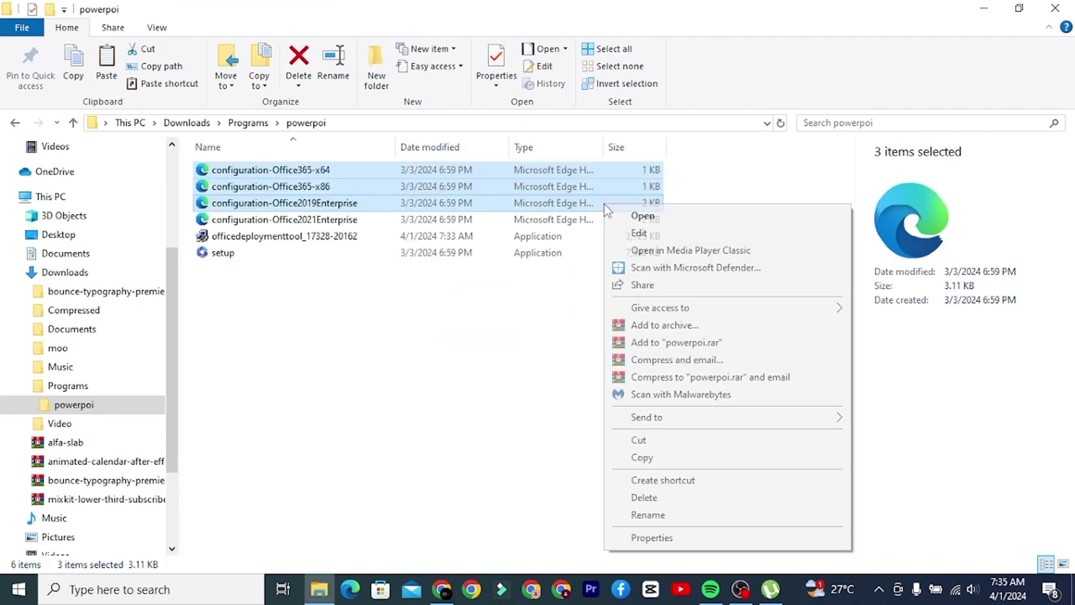
left_click(640, 498)
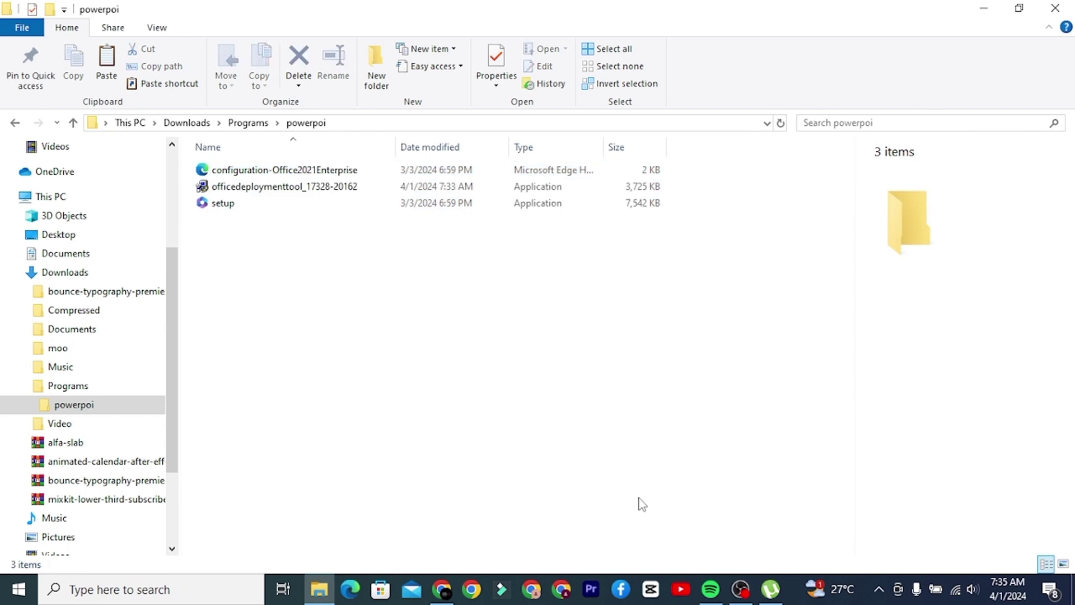
right_click(552, 375)
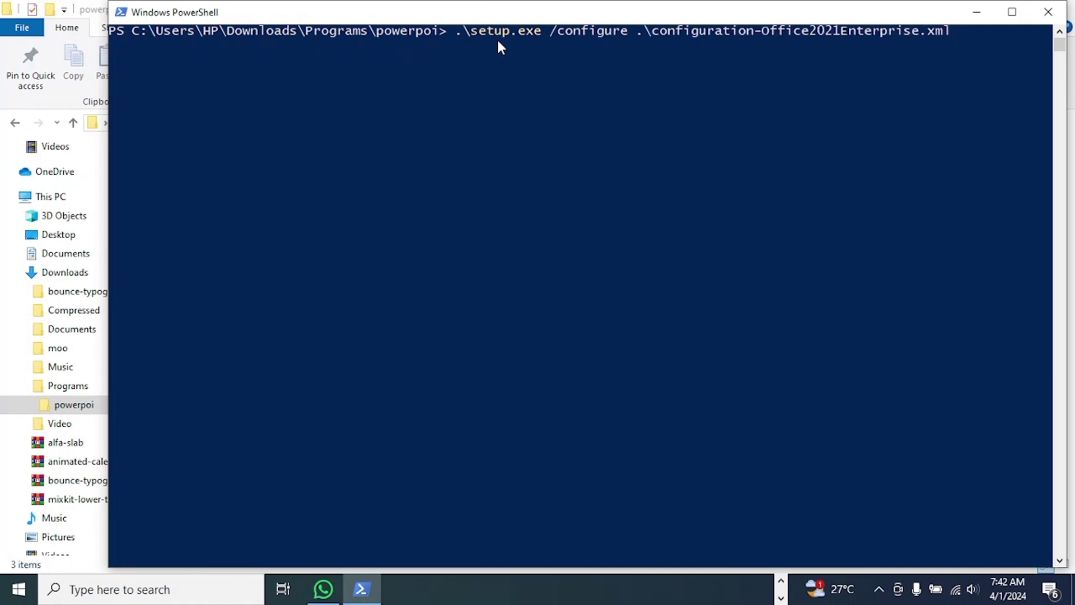
Run .\setup.exe /configure with the Office2021Enterprise xml to start the Office installation.
key("Return")
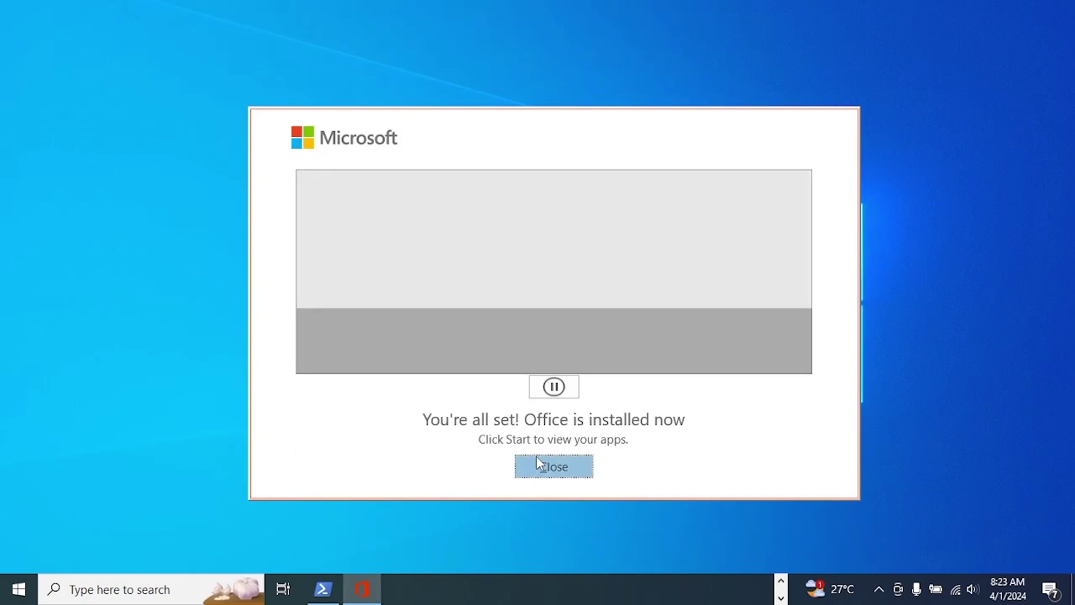
Dismiss the Office installed notice, then find 'powerpo' in Windows search and launch PowerPoint.
left_click(538, 463)
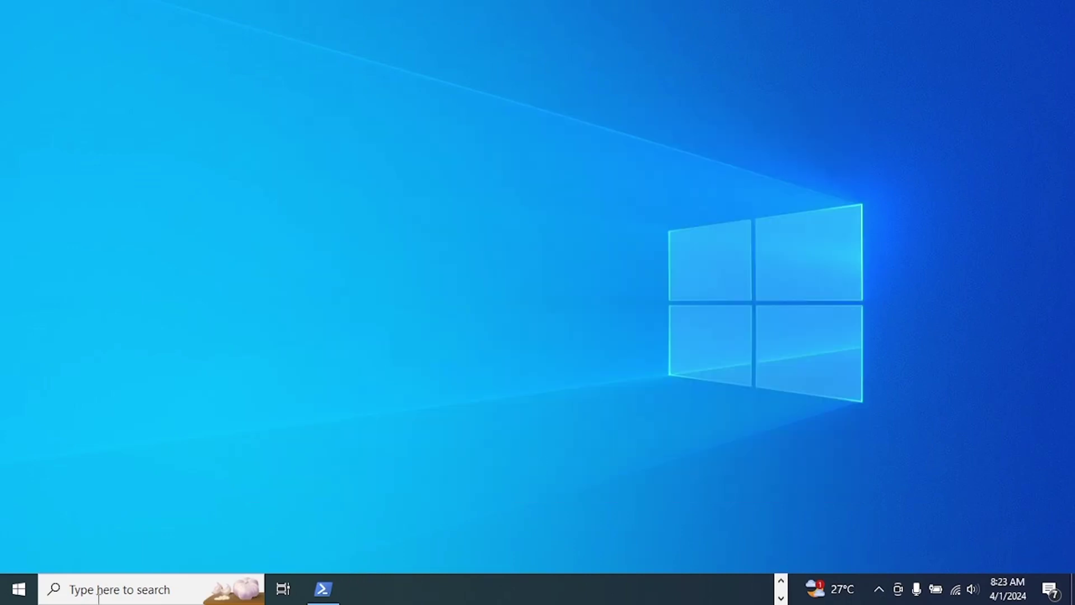
left_click(85, 598)
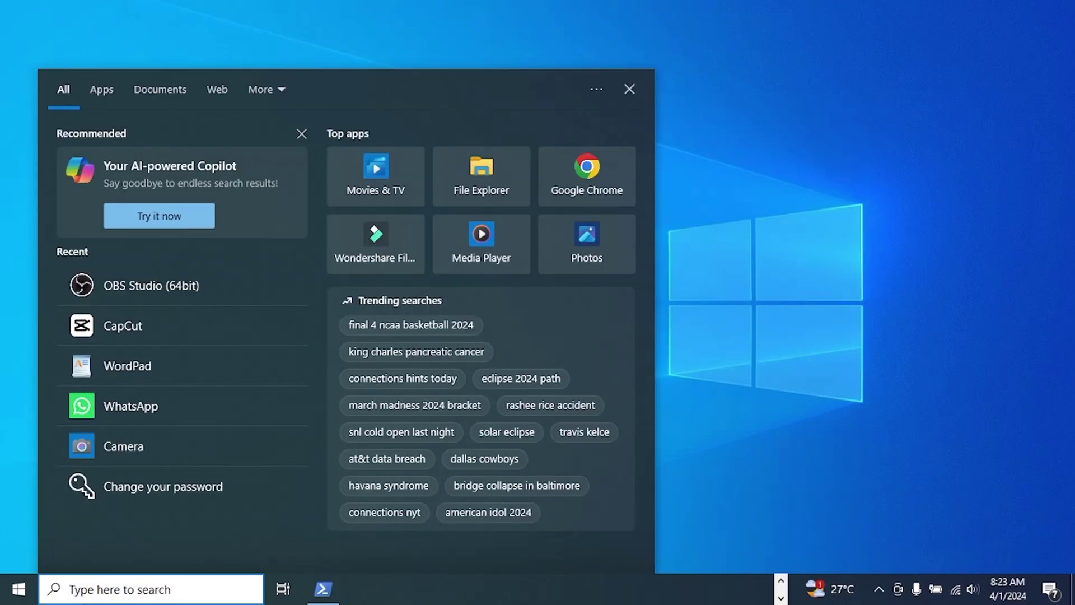
type("powerpo")
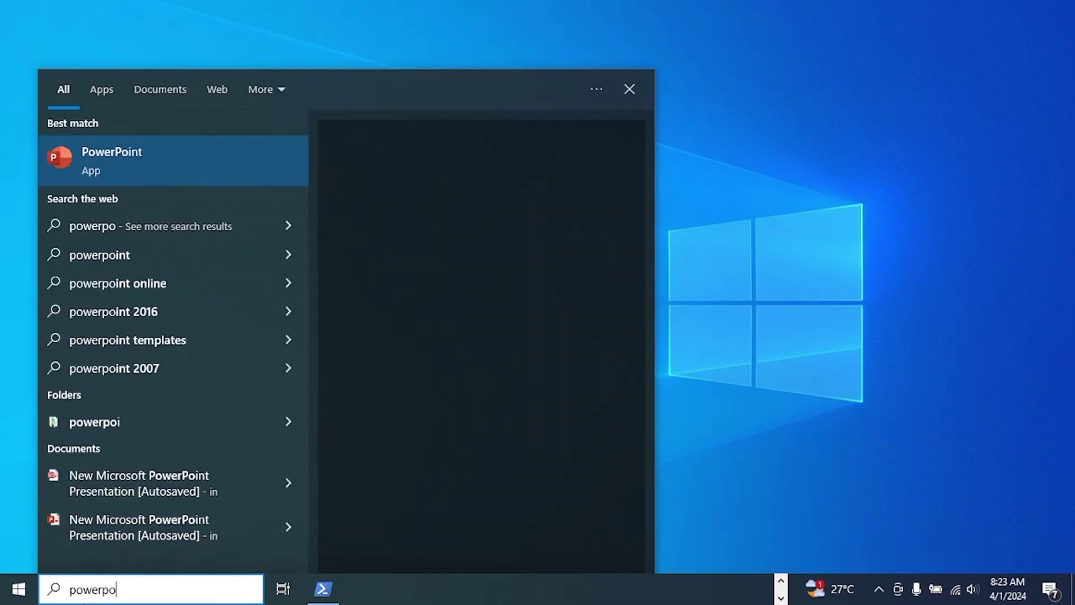
left_click(231, 167)
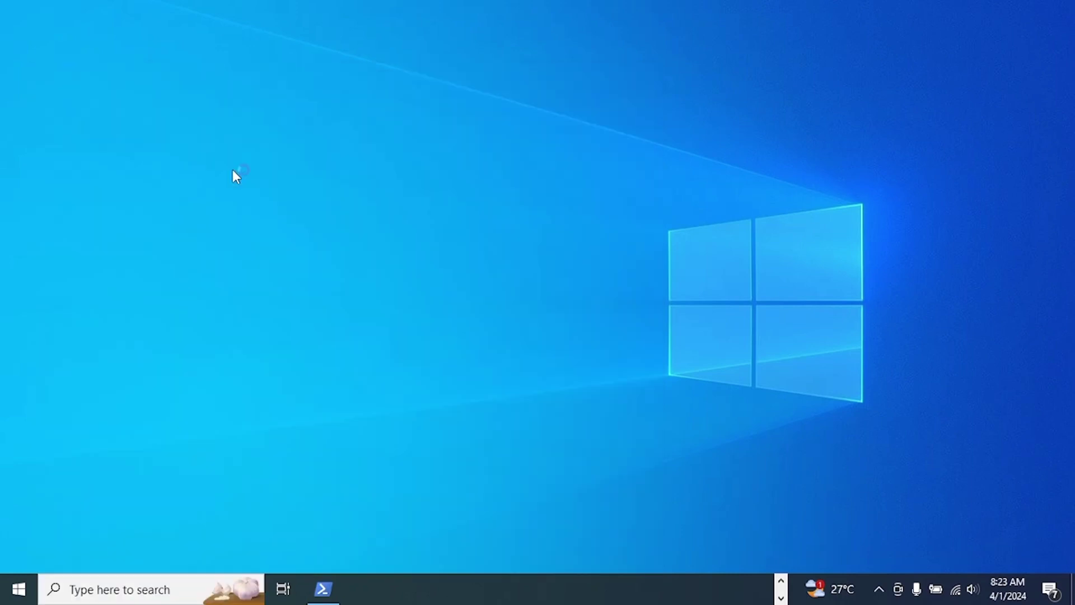